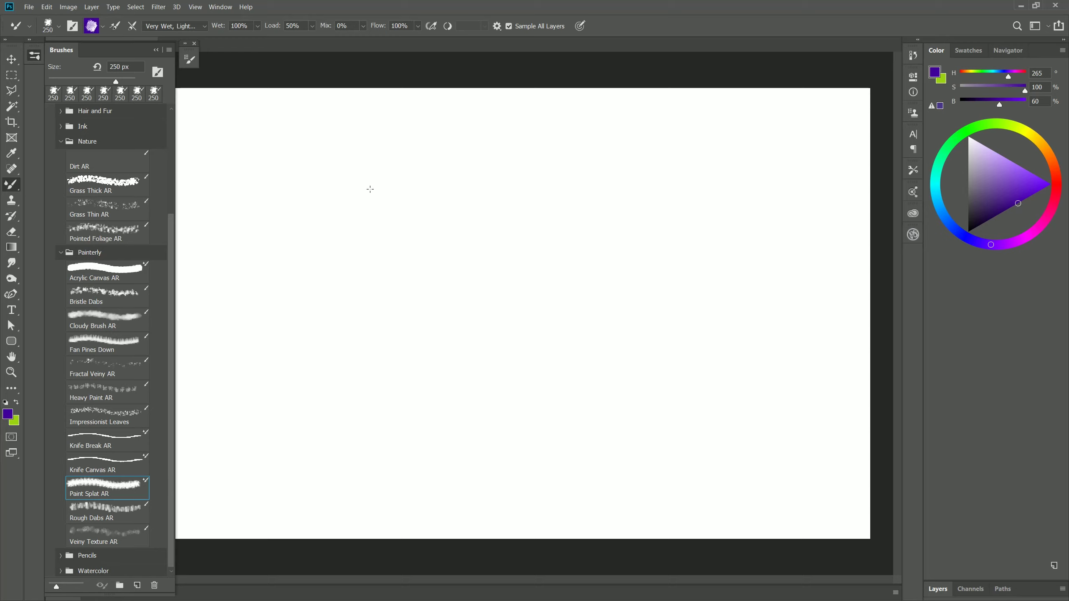
Step: Paint three purple splatter patches on the blank canvas with the Paint Splat AR brush
{"action": "mouse_move", "coordinate": [369, 189]}
{"action": "left_mouse_down"}
{"action": "mouse_move", "coordinate": [313, 225]}
{"action": "mouse_move", "coordinate": [327, 246]}
{"action": "mouse_move", "coordinate": [366, 192]}
{"action": "mouse_move", "coordinate": [326, 285]}
{"action": "mouse_move", "coordinate": [397, 211]}
{"action": "mouse_move", "coordinate": [407, 278]}
{"action": "mouse_move", "coordinate": [378, 175]}
{"action": "mouse_move", "coordinate": [304, 269]}
{"action": "mouse_move", "coordinate": [372, 301]}
{"action": "mouse_move", "coordinate": [404, 213]}
{"action": "mouse_move", "coordinate": [339, 201]}
{"action": "mouse_move", "coordinate": [342, 273]}
{"action": "mouse_move", "coordinate": [390, 245]}
{"action": "mouse_move", "coordinate": [346, 194]}
{"action": "mouse_move", "coordinate": [312, 243]}
{"action": "mouse_move", "coordinate": [376, 257]}
{"action": "mouse_move", "coordinate": [393, 175]}
{"action": "mouse_move", "coordinate": [425, 215]}
{"action": "mouse_move", "coordinate": [331, 256]}
{"action": "mouse_move", "coordinate": [378, 310]}
{"action": "mouse_move", "coordinate": [389, 222]}
{"action": "mouse_move", "coordinate": [326, 245]}
{"action": "mouse_move", "coordinate": [407, 279]}
{"action": "mouse_move", "coordinate": [429, 214]}
{"action": "mouse_move", "coordinate": [493, 252]}
{"action": "left_mouse_up"}
{"action": "mouse_move", "coordinate": [553, 187]}
{"action": "left_mouse_down"}
{"action": "mouse_move", "coordinate": [740, 135]}
{"action": "mouse_move", "coordinate": [723, 184]}
{"action": "mouse_move", "coordinate": [654, 277]}
{"action": "mouse_move", "coordinate": [595, 318]}
{"action": "mouse_move", "coordinate": [754, 357]}
{"action": "left_mouse_up"}
{"action": "mouse_move", "coordinate": [421, 415]}
{"action": "left_mouse_down"}
{"action": "mouse_move", "coordinate": [430, 439]}
{"action": "mouse_move", "coordinate": [419, 414]}
{"action": "mouse_move", "coordinate": [380, 452]}
{"action": "mouse_move", "coordinate": [446, 471]}
{"action": "mouse_move", "coordinate": [462, 410]}
{"action": "mouse_move", "coordinate": [385, 418]}
{"action": "mouse_move", "coordinate": [390, 480]}
{"action": "mouse_move", "coordinate": [468, 442]}
{"action": "mouse_move", "coordinate": [432, 390]}
{"action": "mouse_move", "coordinate": [427, 453]}
{"action": "left_mouse_up"}
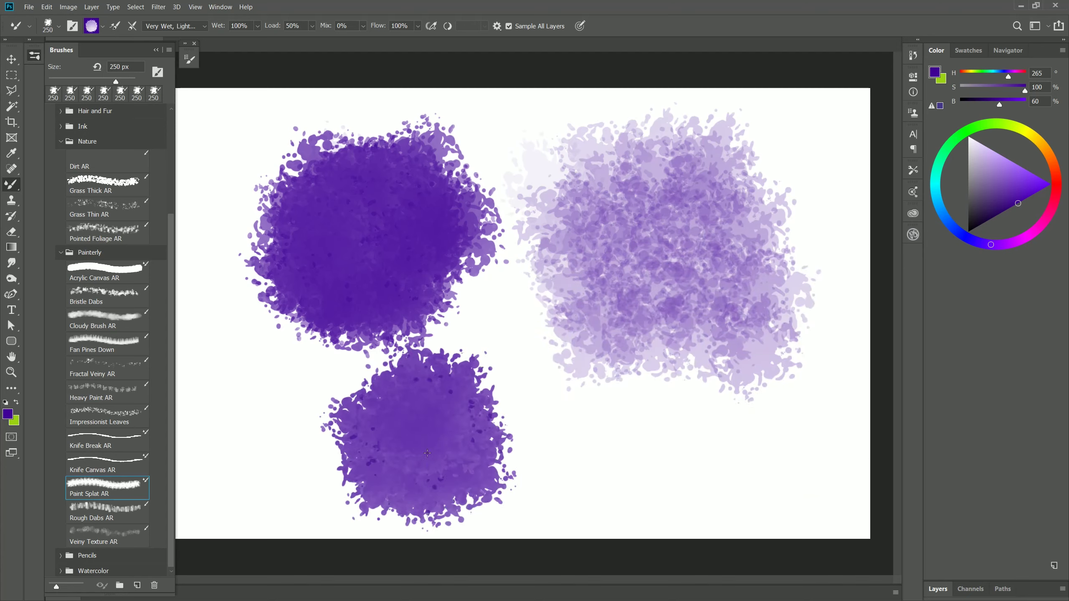
Step: Set the foreground colour to light blue (H 191, S 63, B 82) and paint splatters over the upper-left purple patch
{"action": "left_click", "coordinate": [936, 196]}
{"action": "left_click", "coordinate": [1011, 177]}
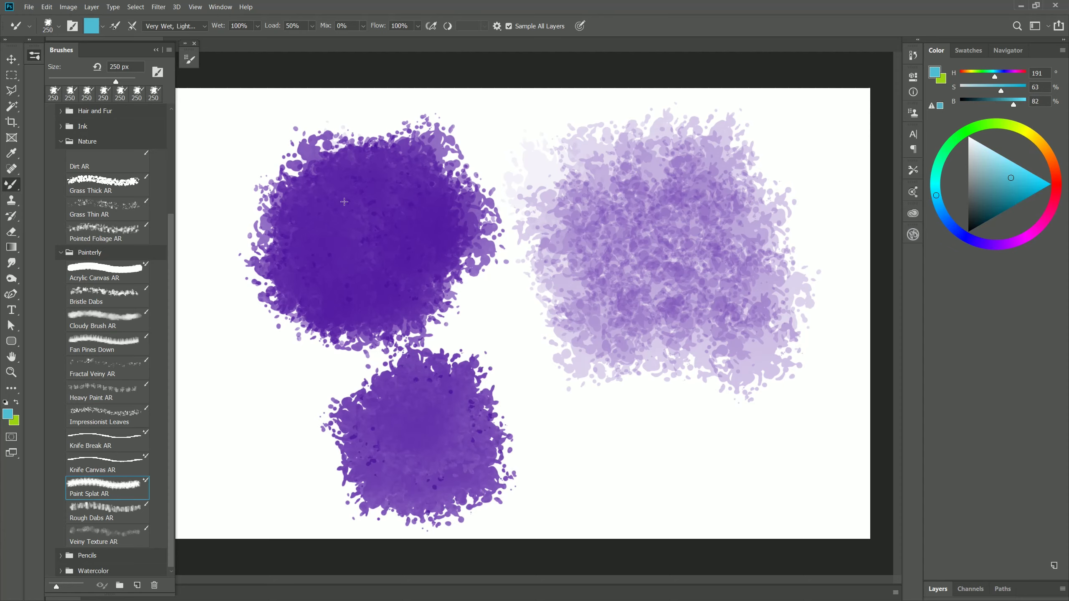
{"action": "mouse_move", "coordinate": [345, 202]}
{"action": "left_mouse_down"}
{"action": "mouse_move", "coordinate": [307, 236]}
{"action": "mouse_move", "coordinate": [356, 257]}
{"action": "mouse_move", "coordinate": [303, 251]}
{"action": "mouse_move", "coordinate": [377, 244]}
{"action": "left_mouse_up"}
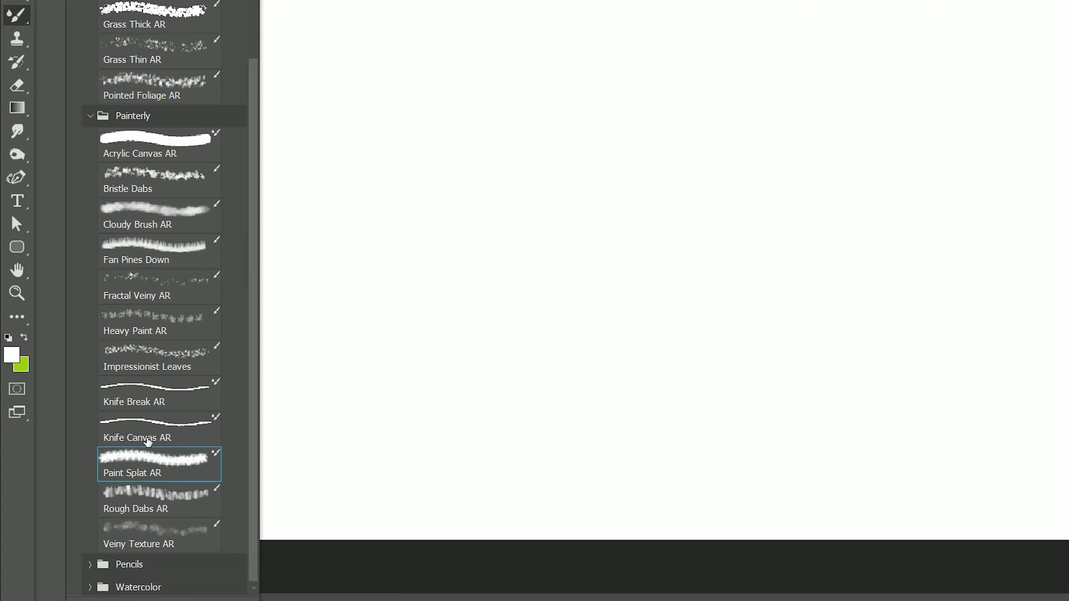
Step: Select the Knife Canvas AR mixer brush and set the foreground colour to black
{"action": "left_click", "coordinate": [150, 434]}
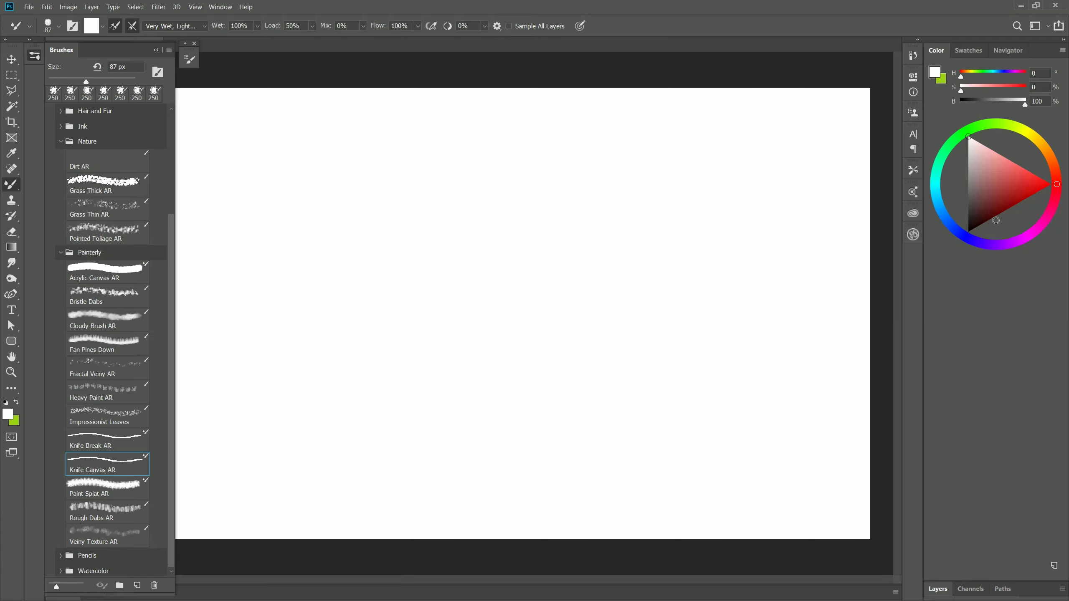
{"action": "left_click", "coordinate": [979, 227]}
{"action": "left_click_drag", "start_coordinate": [979, 224], "coordinate": [968, 232]}
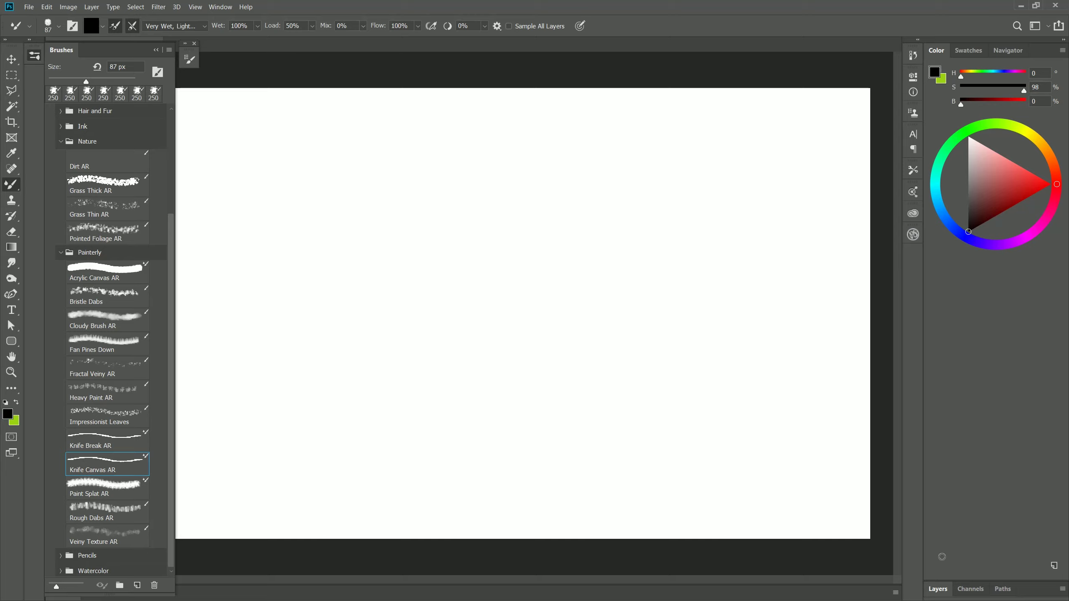
{"action": "left_click", "coordinate": [942, 589]}
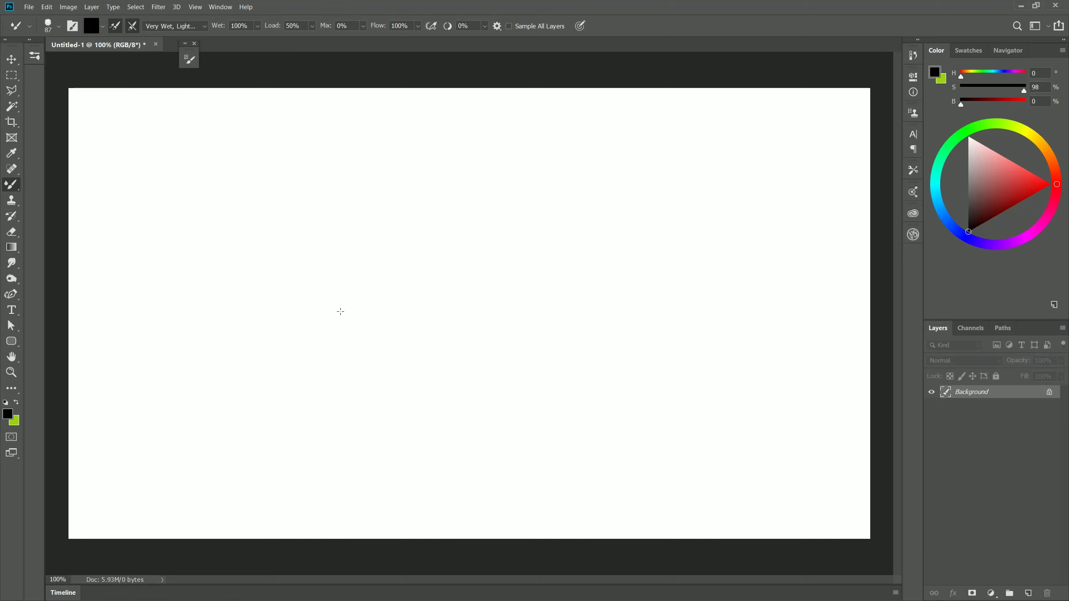
Step: Enlarge the brush to 175 px and paint a long wavy black stroke across the canvas, with another below it
{"action": "key", "text": "bracketright"}
{"action": "key", "text": "bracketright"}
{"action": "key", "text": "bracketright"}
{"action": "key", "text": "bracketright"}
{"action": "key", "text": "bracketright"}
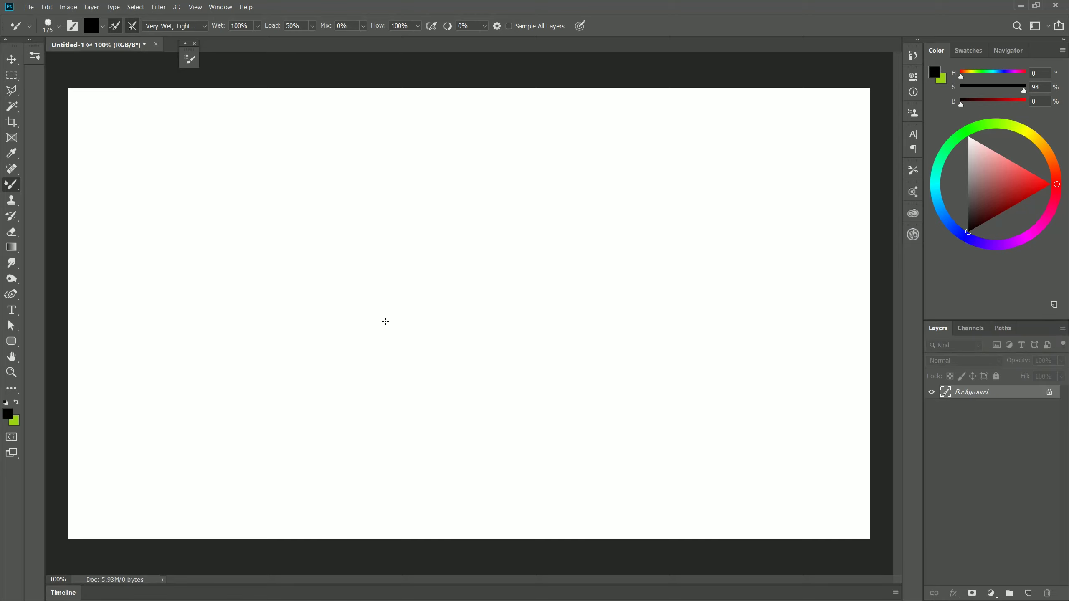
{"action": "left_click_drag", "start_coordinate": [186, 248], "coordinate": [749, 258]}
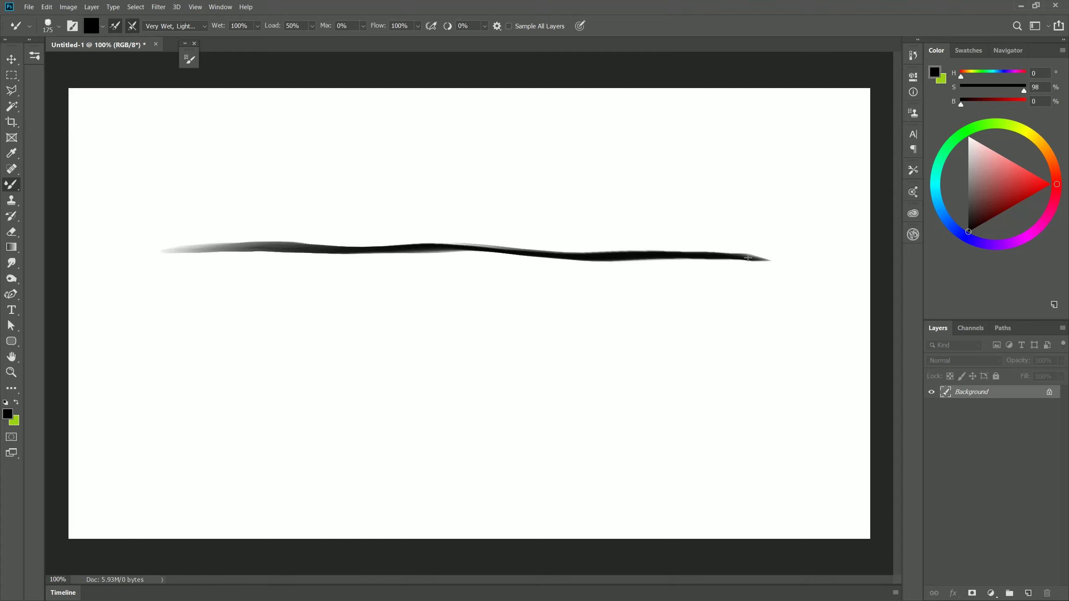
{"action": "mouse_move", "coordinate": [172, 337]}
{"action": "left_mouse_down"}
{"action": "mouse_move", "coordinate": [568, 339]}
{"action": "mouse_move", "coordinate": [835, 364]}
{"action": "mouse_move", "coordinate": [724, 401]}
{"action": "mouse_move", "coordinate": [353, 422]}
{"action": "left_mouse_up"}
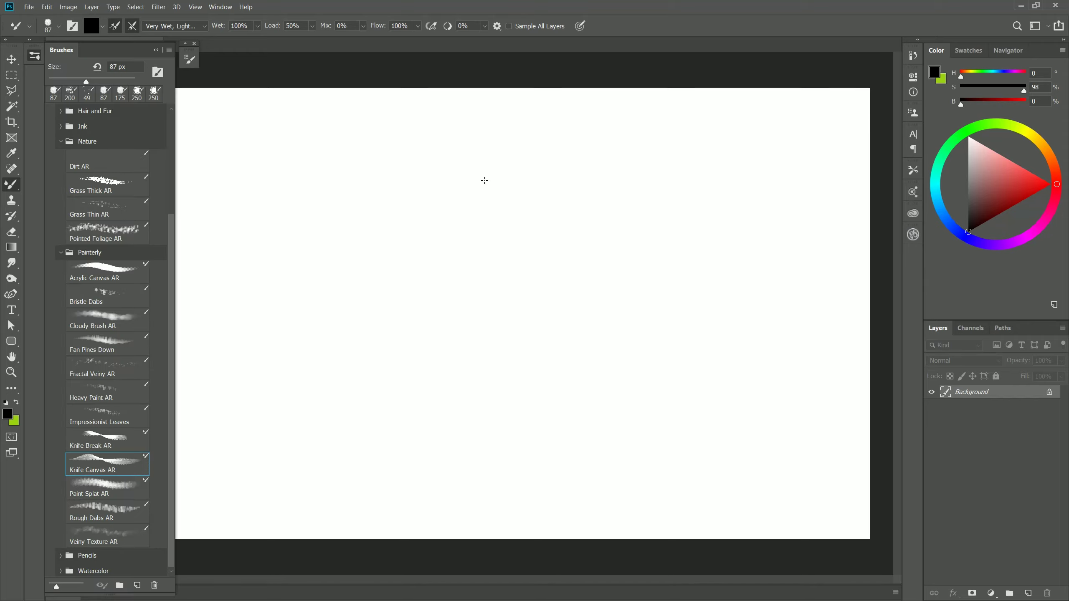
Step: Paint two broad diagonal black strokes and two lighter curved strokes beside them with the 87 px Knife Canvas AR brush
{"action": "left_click_drag", "start_coordinate": [485, 178], "coordinate": [389, 306]}
{"action": "mouse_move", "coordinate": [544, 186]}
{"action": "left_mouse_down"}
{"action": "mouse_move", "coordinate": [430, 330]}
{"action": "mouse_move", "coordinate": [539, 185]}
{"action": "mouse_move", "coordinate": [440, 324]}
{"action": "mouse_move", "coordinate": [527, 201]}
{"action": "mouse_move", "coordinate": [454, 297]}
{"action": "mouse_move", "coordinate": [525, 202]}
{"action": "mouse_move", "coordinate": [563, 220]}
{"action": "left_mouse_up"}
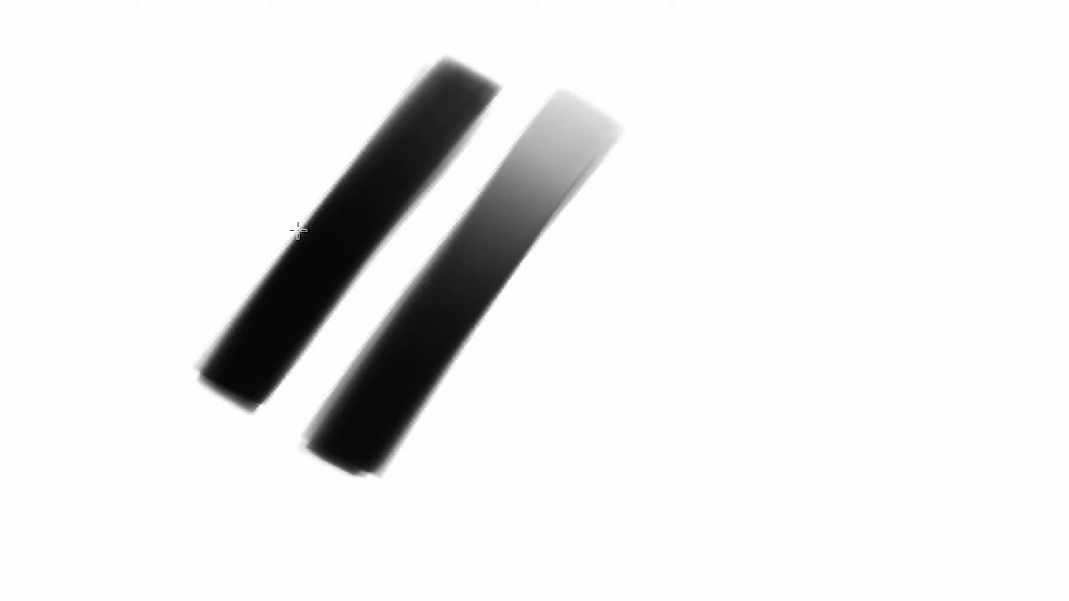
{"action": "mouse_move", "coordinate": [553, 446]}
{"action": "left_mouse_down"}
{"action": "mouse_move", "coordinate": [675, 315]}
{"action": "mouse_move", "coordinate": [625, 336]}
{"action": "mouse_move", "coordinate": [582, 403]}
{"action": "mouse_move", "coordinate": [581, 440]}
{"action": "mouse_move", "coordinate": [591, 412]}
{"action": "mouse_move", "coordinate": [816, 164]}
{"action": "mouse_move", "coordinate": [997, 76]}
{"action": "mouse_move", "coordinate": [823, 141]}
{"action": "mouse_move", "coordinate": [1018, 63]}
{"action": "left_mouse_up"}
{"action": "left_click_drag", "start_coordinate": [631, 470], "coordinate": [884, 266]}
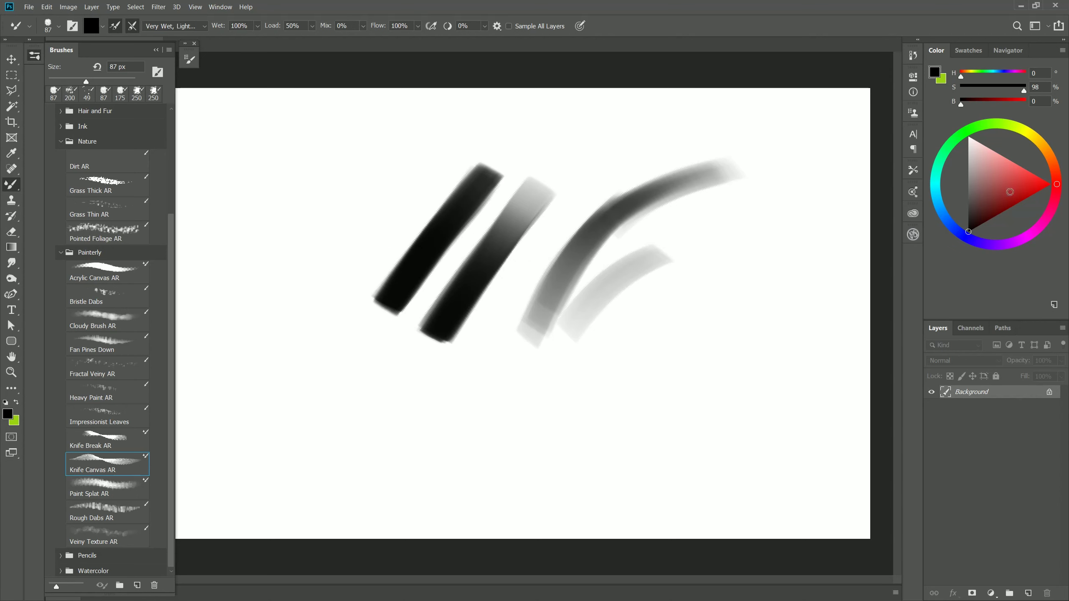
Step: Set the foreground colour to pure red and paint blended strokes over the black diagonals, plus thin and wide strokes radiating beside them
{"action": "left_click", "coordinate": [1052, 184]}
{"action": "mouse_move", "coordinate": [497, 201]}
{"action": "left_mouse_down"}
{"action": "mouse_move", "coordinate": [429, 295]}
{"action": "mouse_move", "coordinate": [406, 304]}
{"action": "mouse_move", "coordinate": [499, 198]}
{"action": "mouse_move", "coordinate": [404, 303]}
{"action": "mouse_move", "coordinate": [496, 200]}
{"action": "mouse_move", "coordinate": [446, 324]}
{"action": "mouse_move", "coordinate": [551, 240]}
{"action": "mouse_move", "coordinate": [349, 257]}
{"action": "mouse_move", "coordinate": [379, 295]}
{"action": "mouse_move", "coordinate": [484, 324]}
{"action": "mouse_move", "coordinate": [446, 350]}
{"action": "left_mouse_up"}
{"action": "mouse_move", "coordinate": [421, 210]}
{"action": "left_mouse_down"}
{"action": "mouse_move", "coordinate": [481, 191]}
{"action": "mouse_move", "coordinate": [421, 193]}
{"action": "mouse_move", "coordinate": [597, 181]}
{"action": "mouse_move", "coordinate": [625, 255]}
{"action": "mouse_move", "coordinate": [613, 176]}
{"action": "mouse_move", "coordinate": [626, 257]}
{"action": "mouse_move", "coordinate": [654, 273]}
{"action": "mouse_move", "coordinate": [717, 162]}
{"action": "mouse_move", "coordinate": [612, 319]}
{"action": "mouse_move", "coordinate": [529, 327]}
{"action": "mouse_move", "coordinate": [512, 363]}
{"action": "mouse_move", "coordinate": [584, 406]}
{"action": "mouse_move", "coordinate": [665, 348]}
{"action": "mouse_move", "coordinate": [704, 370]}
{"action": "mouse_move", "coordinate": [723, 459]}
{"action": "left_mouse_up"}
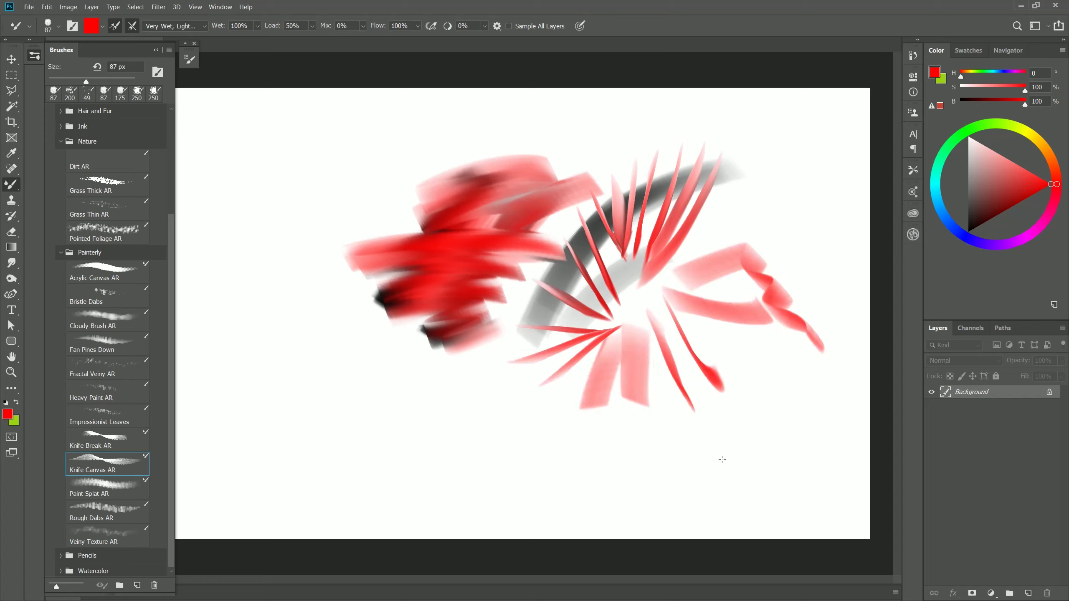
Step: Enable Sample All Layers and paint blended blue strokes over the red and black artwork on a new layer
{"action": "left_click", "coordinate": [510, 27]}
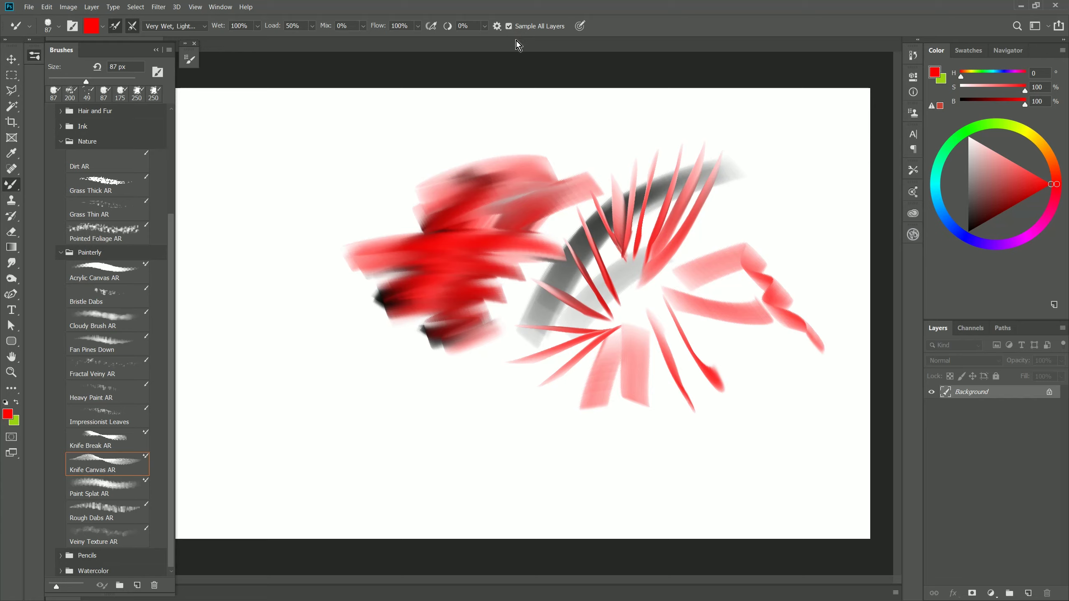
{"action": "left_click", "coordinate": [1028, 593]}
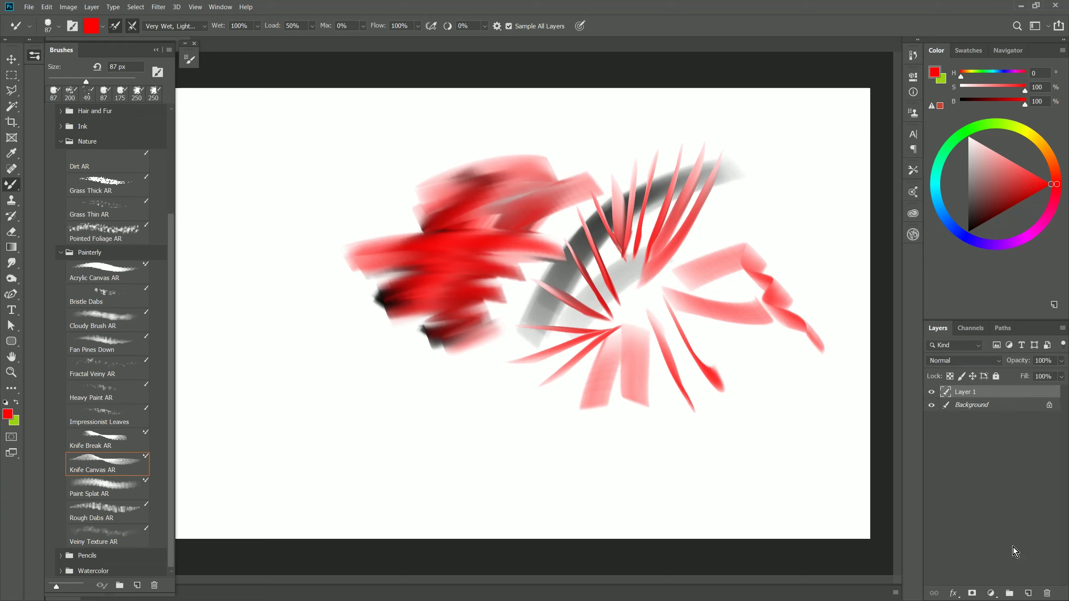
{"action": "left_click", "coordinate": [946, 215]}
{"action": "left_click", "coordinate": [1026, 198]}
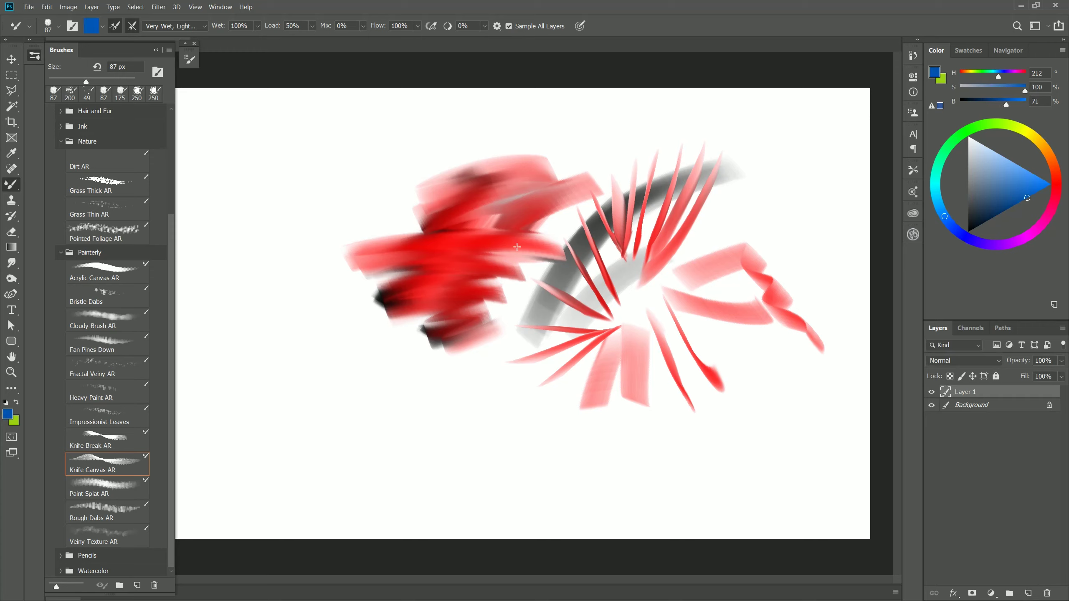
{"action": "mouse_move", "coordinate": [385, 274]}
{"action": "left_mouse_down"}
{"action": "mouse_move", "coordinate": [542, 190]}
{"action": "mouse_move", "coordinate": [386, 281]}
{"action": "left_mouse_up"}
{"action": "mouse_move", "coordinate": [422, 219]}
{"action": "left_mouse_down"}
{"action": "mouse_move", "coordinate": [505, 181]}
{"action": "mouse_move", "coordinate": [463, 193]}
{"action": "mouse_move", "coordinate": [585, 189]}
{"action": "mouse_move", "coordinate": [615, 211]}
{"action": "mouse_move", "coordinate": [618, 261]}
{"action": "mouse_move", "coordinate": [669, 219]}
{"action": "mouse_move", "coordinate": [696, 172]}
{"action": "mouse_move", "coordinate": [703, 247]}
{"action": "mouse_move", "coordinate": [597, 311]}
{"action": "mouse_move", "coordinate": [675, 354]}
{"action": "left_mouse_up"}
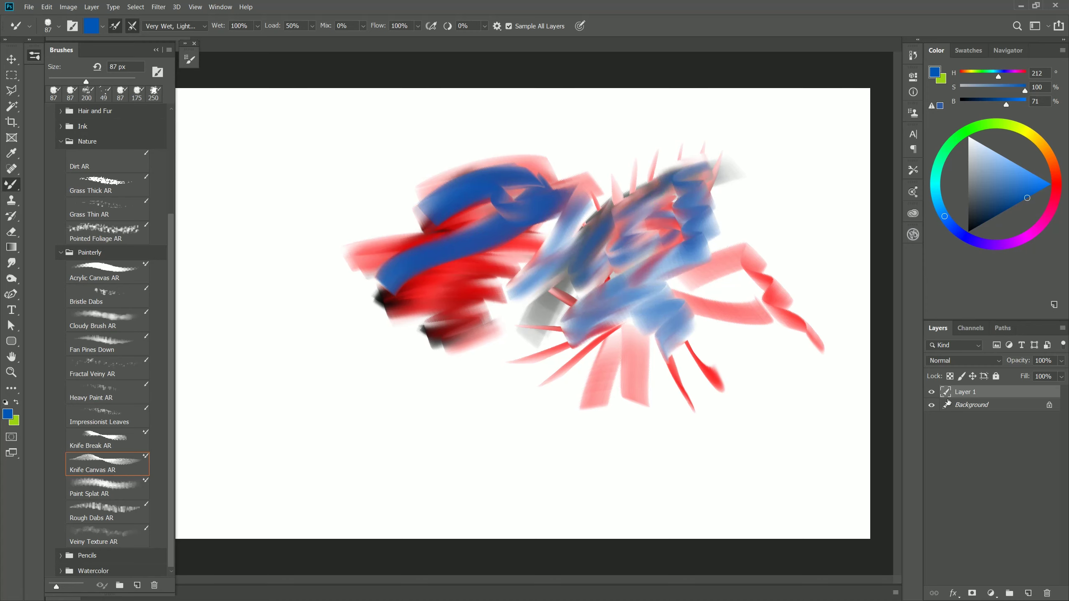
Step: Toggle the visibility of the Background and Layer 1 in turn to compare the paint on each layer
{"action": "left_click", "coordinate": [931, 405]}
{"action": "left_click", "coordinate": [931, 405]}
{"action": "left_click", "coordinate": [931, 405]}
{"action": "left_click", "coordinate": [931, 405]}
{"action": "left_click", "coordinate": [932, 392]}
{"action": "left_click", "coordinate": [931, 392]}
{"action": "left_click", "coordinate": [931, 392]}
{"action": "left_click", "coordinate": [931, 392]}
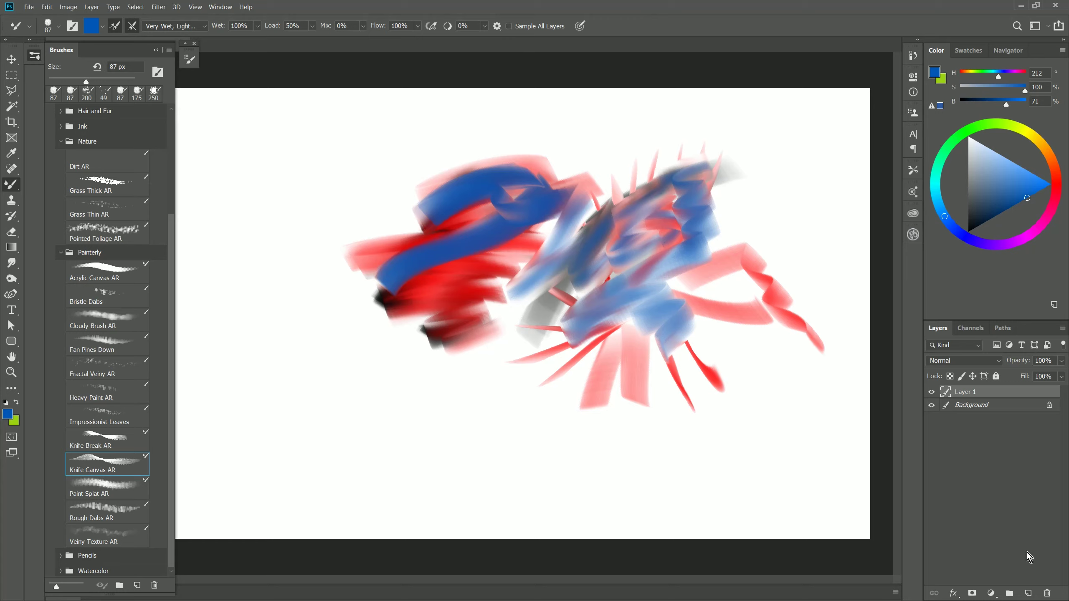
Step: Add another layer and paint bold black strokes across the artwork with Sample All Layers turned off
{"action": "left_click", "coordinate": [1028, 592]}
{"action": "left_click", "coordinate": [968, 231]}
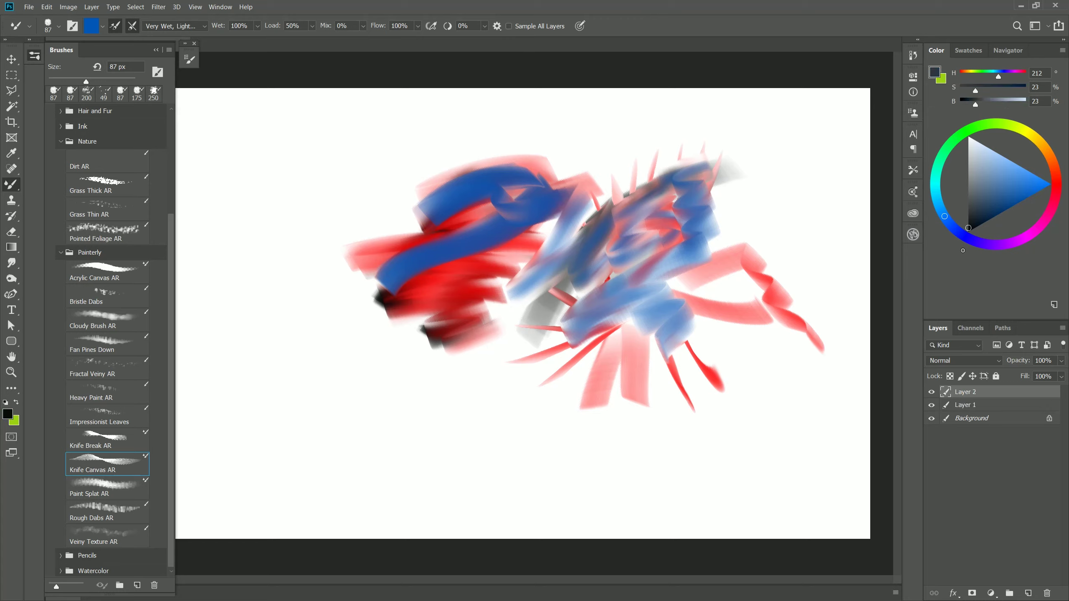
{"action": "mouse_move", "coordinate": [414, 266]}
{"action": "left_mouse_down"}
{"action": "mouse_move", "coordinate": [458, 242]}
{"action": "mouse_move", "coordinate": [509, 241]}
{"action": "mouse_move", "coordinate": [428, 265]}
{"action": "mouse_move", "coordinate": [521, 234]}
{"action": "mouse_move", "coordinate": [496, 260]}
{"action": "mouse_move", "coordinate": [449, 270]}
{"action": "mouse_move", "coordinate": [577, 262]}
{"action": "mouse_move", "coordinate": [493, 274]}
{"action": "mouse_move", "coordinate": [542, 271]}
{"action": "mouse_move", "coordinate": [632, 242]}
{"action": "mouse_move", "coordinate": [575, 296]}
{"action": "mouse_move", "coordinate": [650, 221]}
{"action": "left_mouse_up"}
{"action": "mouse_move", "coordinate": [587, 229]}
{"action": "left_mouse_down"}
{"action": "mouse_move", "coordinate": [606, 202]}
{"action": "mouse_move", "coordinate": [694, 209]}
{"action": "mouse_move", "coordinate": [700, 248]}
{"action": "left_mouse_up"}
{"action": "mouse_move", "coordinate": [583, 192]}
{"action": "left_mouse_down"}
{"action": "mouse_move", "coordinate": [483, 188]}
{"action": "mouse_move", "coordinate": [372, 214]}
{"action": "mouse_move", "coordinate": [324, 268]}
{"action": "mouse_move", "coordinate": [366, 289]}
{"action": "mouse_move", "coordinate": [375, 341]}
{"action": "mouse_move", "coordinate": [425, 346]}
{"action": "mouse_move", "coordinate": [511, 320]}
{"action": "left_mouse_up"}
{"action": "left_click_drag", "start_coordinate": [461, 366], "coordinate": [579, 322]}
{"action": "left_click_drag", "start_coordinate": [566, 376], "coordinate": [650, 289]}
{"action": "left_click_drag", "start_coordinate": [619, 377], "coordinate": [684, 291]}
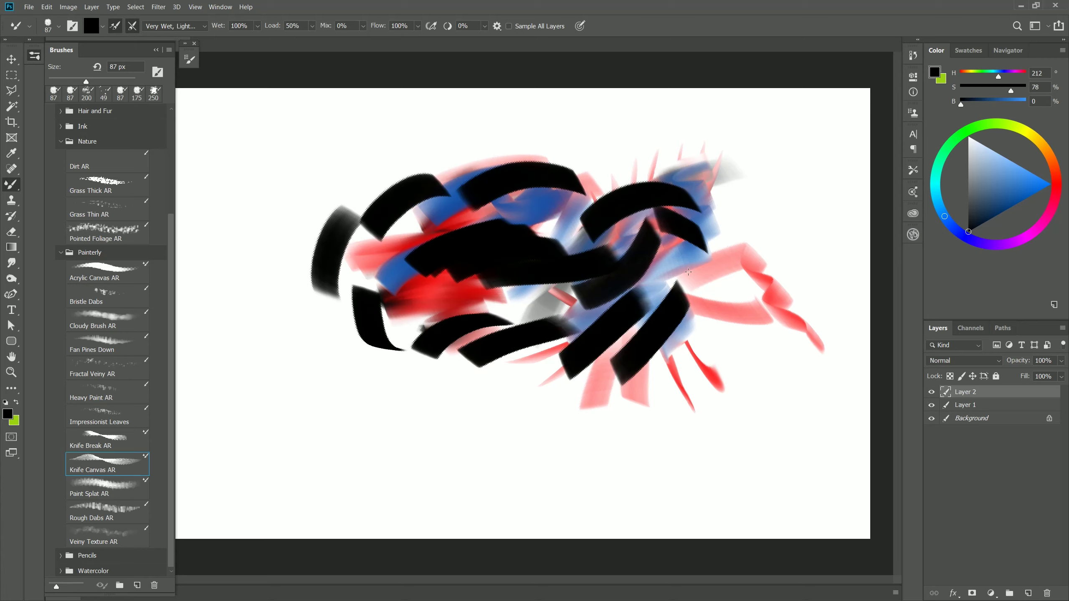
{"action": "left_click_drag", "start_coordinate": [724, 259], "coordinate": [715, 362]}
{"action": "left_click_drag", "start_coordinate": [774, 293], "coordinate": [753, 381]}
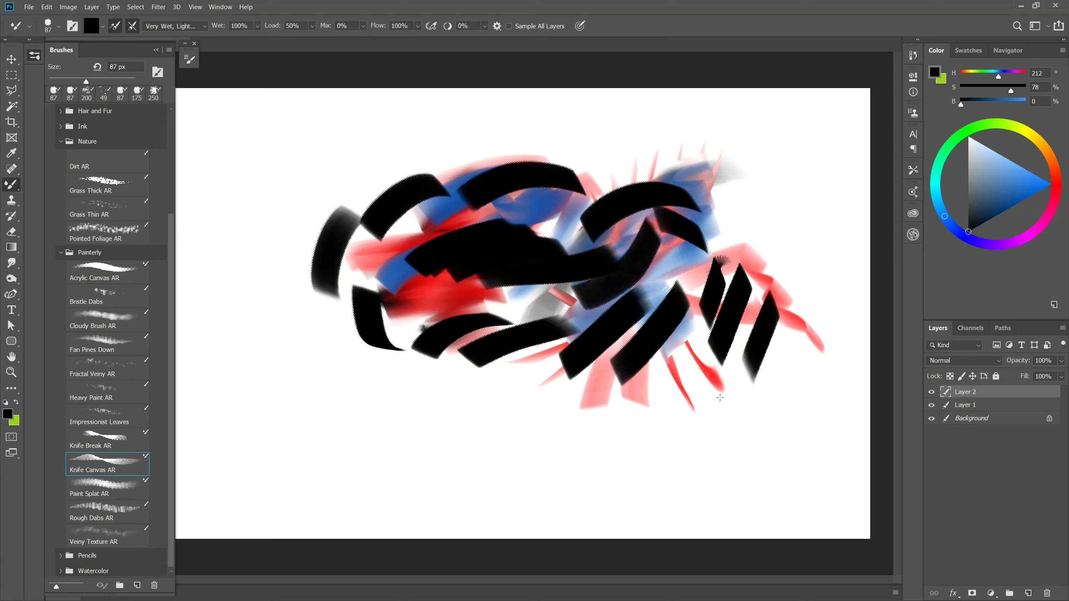
Step: Enable Sample All Layers and paint over the black strokes and their edges to blend them with the colours underneath
{"action": "left_click", "coordinate": [509, 26]}
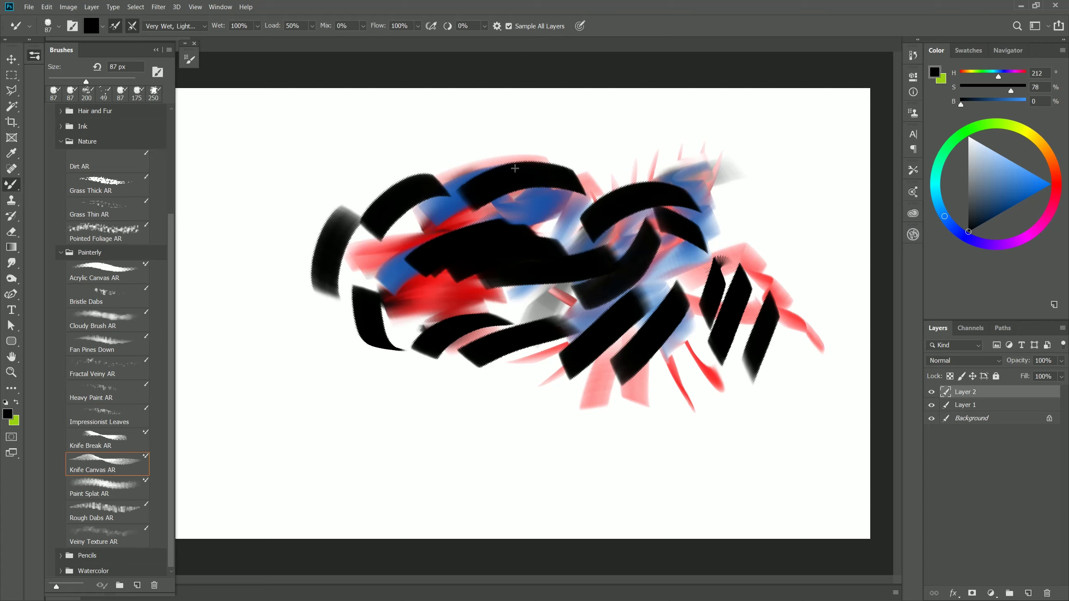
{"action": "left_click_drag", "start_coordinate": [461, 185], "coordinate": [555, 165]}
{"action": "left_click_drag", "start_coordinate": [425, 170], "coordinate": [358, 232]}
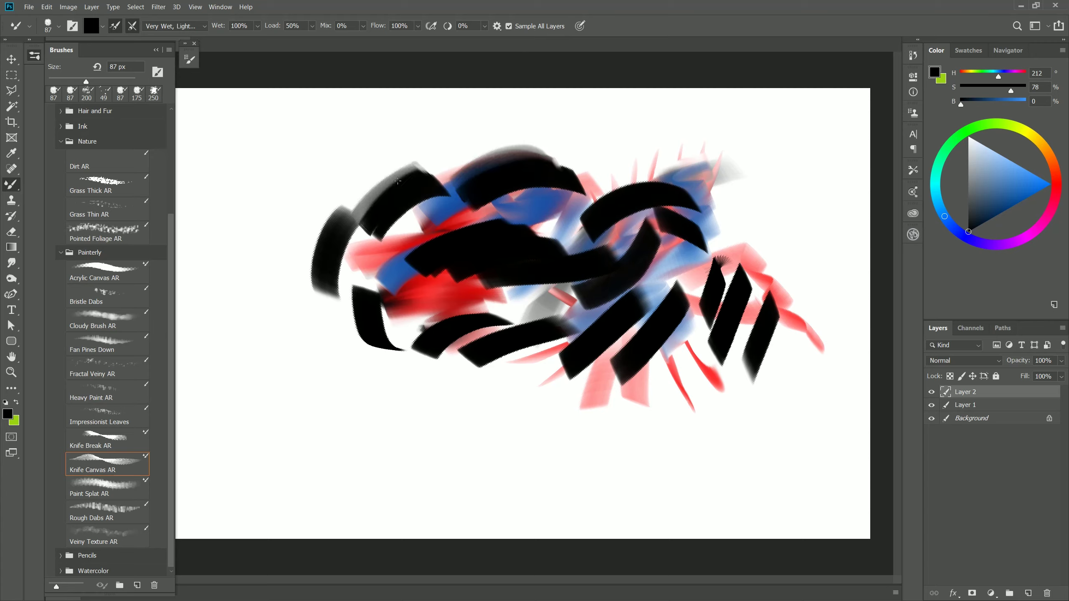
{"action": "left_click_drag", "start_coordinate": [397, 181], "coordinate": [361, 223]}
{"action": "mouse_move", "coordinate": [410, 210]}
{"action": "left_mouse_down"}
{"action": "mouse_move", "coordinate": [381, 241]}
{"action": "mouse_move", "coordinate": [443, 202]}
{"action": "left_mouse_up"}
{"action": "left_click_drag", "start_coordinate": [347, 217], "coordinate": [320, 290]}
{"action": "left_click_drag", "start_coordinate": [350, 225], "coordinate": [340, 293]}
{"action": "left_click_drag", "start_coordinate": [365, 238], "coordinate": [367, 297]}
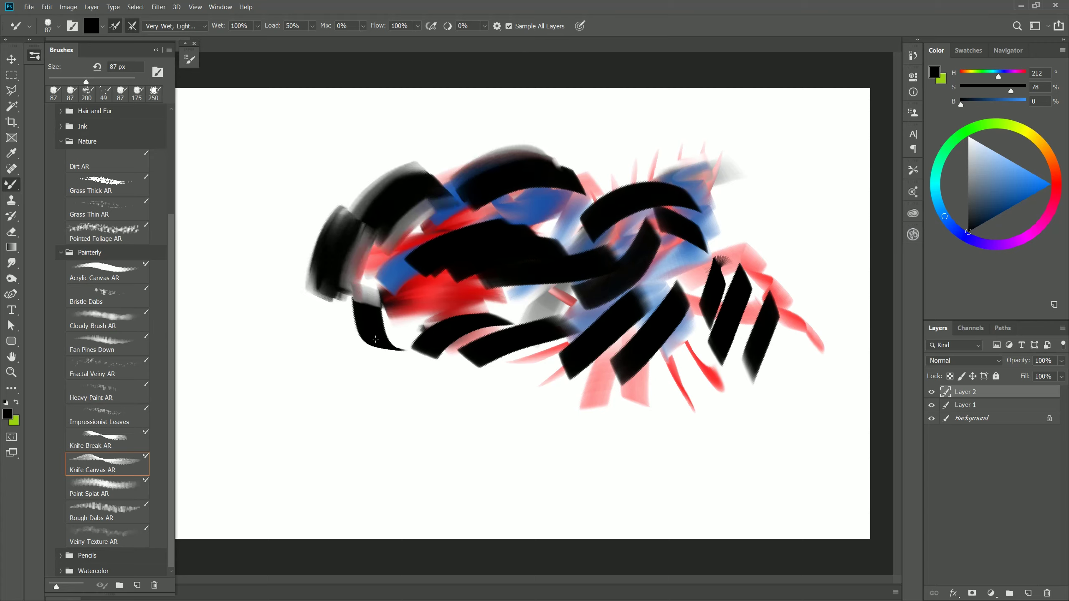
{"action": "left_click_drag", "start_coordinate": [376, 339], "coordinate": [442, 248]}
{"action": "mouse_move", "coordinate": [627, 229]}
{"action": "left_mouse_down"}
{"action": "mouse_move", "coordinate": [625, 202]}
{"action": "mouse_move", "coordinate": [665, 178]}
{"action": "mouse_move", "coordinate": [703, 206]}
{"action": "mouse_move", "coordinate": [646, 265]}
{"action": "mouse_move", "coordinate": [650, 283]}
{"action": "mouse_move", "coordinate": [702, 283]}
{"action": "mouse_move", "coordinate": [758, 319]}
{"action": "mouse_move", "coordinate": [752, 387]}
{"action": "left_mouse_up"}
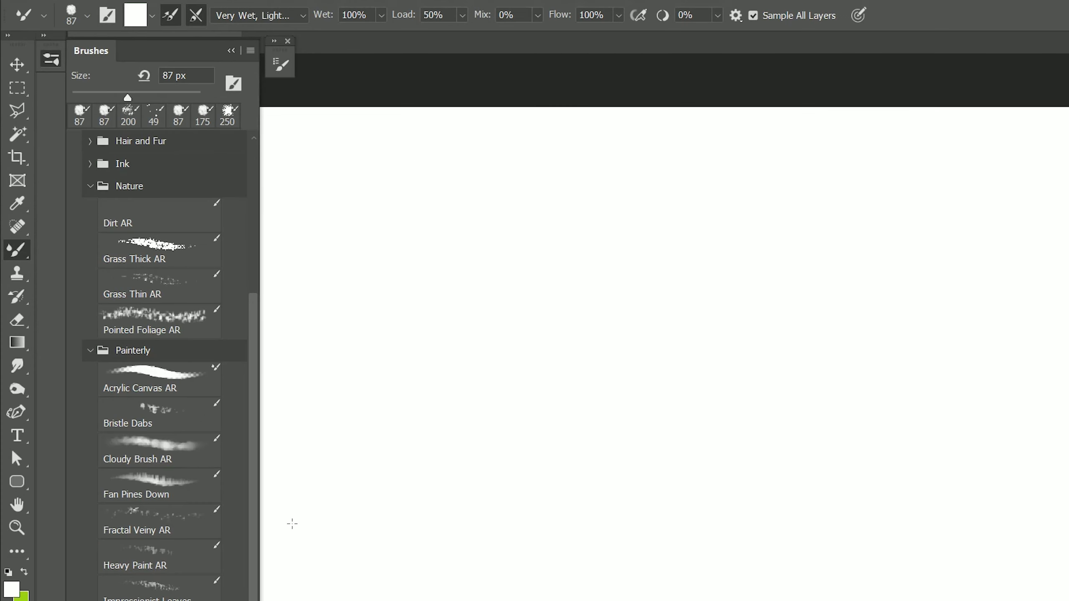
Step: Select the Dirt AR brush and set the foreground colour to dark brown (H 20, S 58, B 22)
{"action": "left_click", "coordinate": [162, 216]}
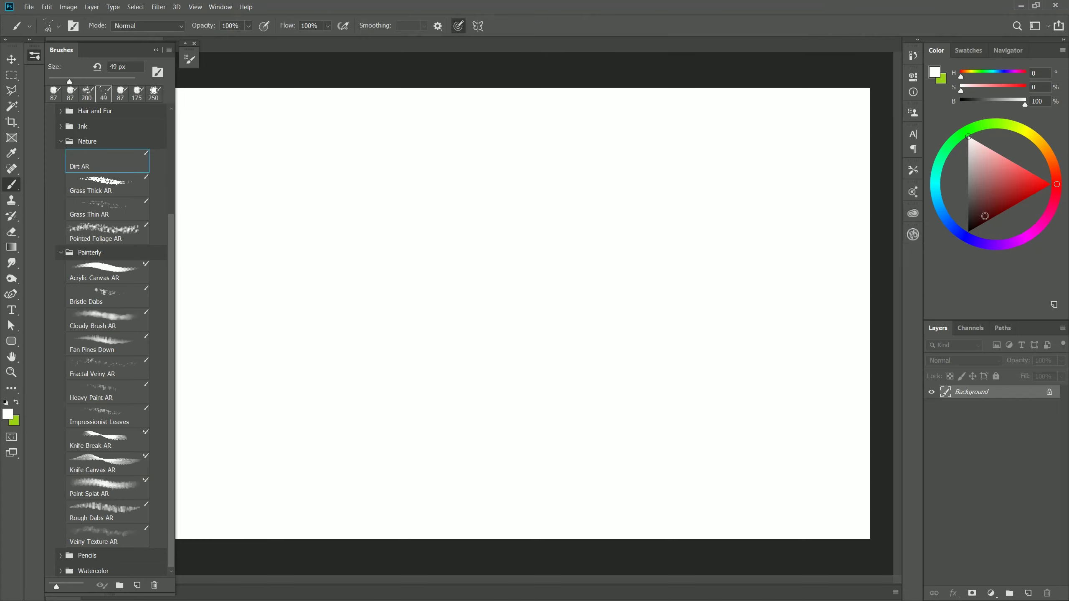
{"action": "left_click_drag", "start_coordinate": [983, 218], "coordinate": [979, 217]}
{"action": "left_click", "coordinate": [1053, 163]}
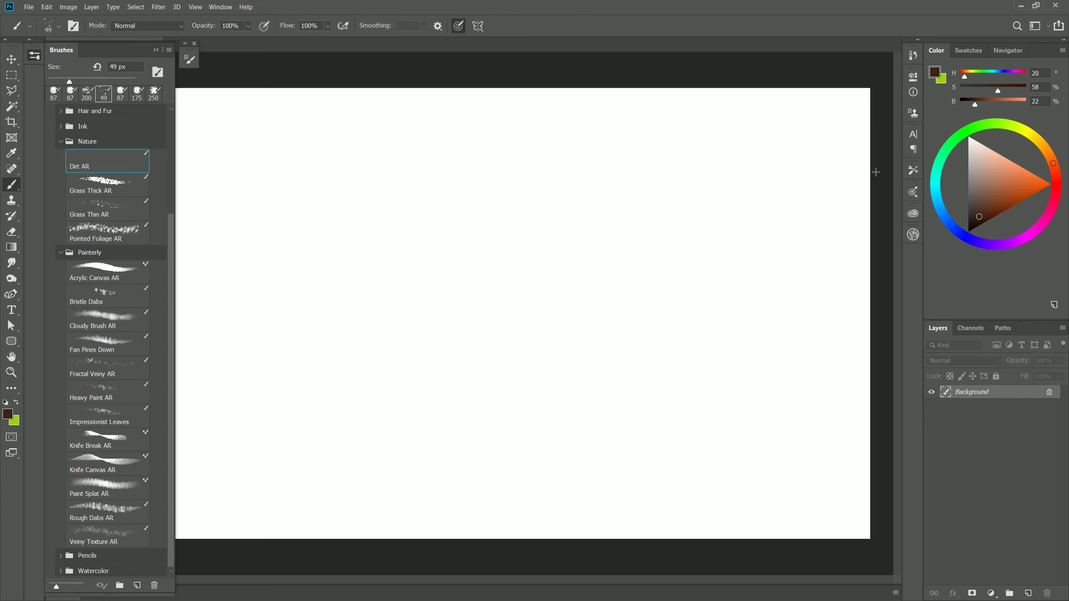
Step: Paint several patches of dirt specks on the white canvas, including a dense round spot and a wide area
{"action": "mouse_move", "coordinate": [473, 201]}
{"action": "left_mouse_down"}
{"action": "mouse_move", "coordinate": [432, 206]}
{"action": "mouse_move", "coordinate": [576, 212]}
{"action": "mouse_move", "coordinate": [411, 233]}
{"action": "left_mouse_up"}
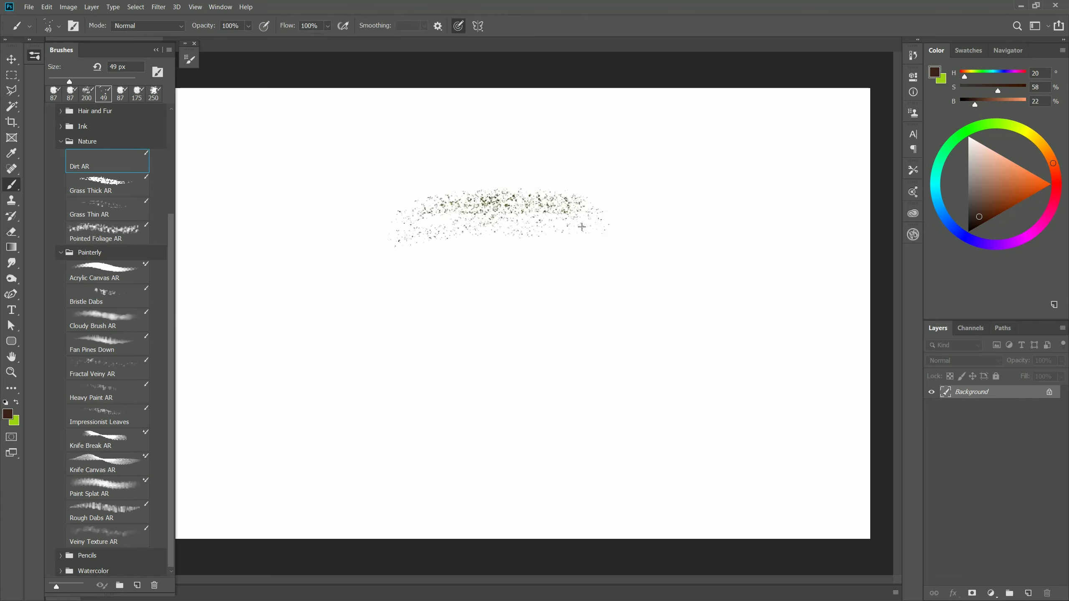
{"action": "mouse_move", "coordinate": [581, 227]}
{"action": "left_mouse_down"}
{"action": "mouse_move", "coordinate": [434, 242]}
{"action": "mouse_move", "coordinate": [621, 240]}
{"action": "mouse_move", "coordinate": [383, 258]}
{"action": "mouse_move", "coordinate": [587, 251]}
{"action": "mouse_move", "coordinate": [372, 281]}
{"action": "left_mouse_up"}
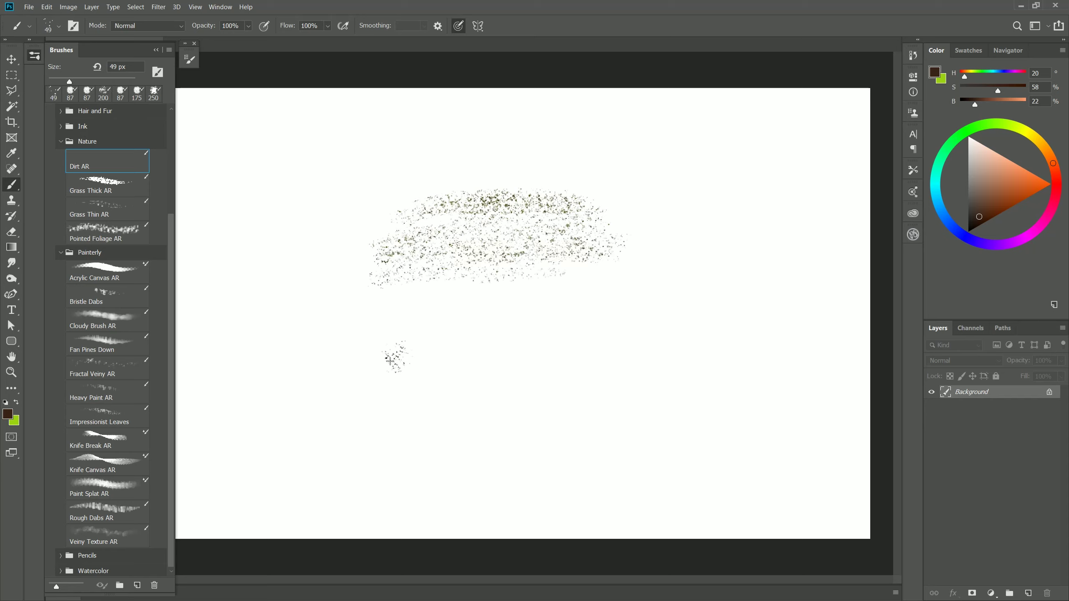
{"action": "left_click_drag", "start_coordinate": [389, 355], "coordinate": [395, 363]}
{"action": "mouse_move", "coordinate": [703, 312]}
{"action": "left_mouse_down"}
{"action": "mouse_move", "coordinate": [682, 319]}
{"action": "mouse_move", "coordinate": [707, 345]}
{"action": "mouse_move", "coordinate": [623, 384]}
{"action": "mouse_move", "coordinate": [697, 428]}
{"action": "mouse_move", "coordinate": [533, 491]}
{"action": "left_mouse_up"}
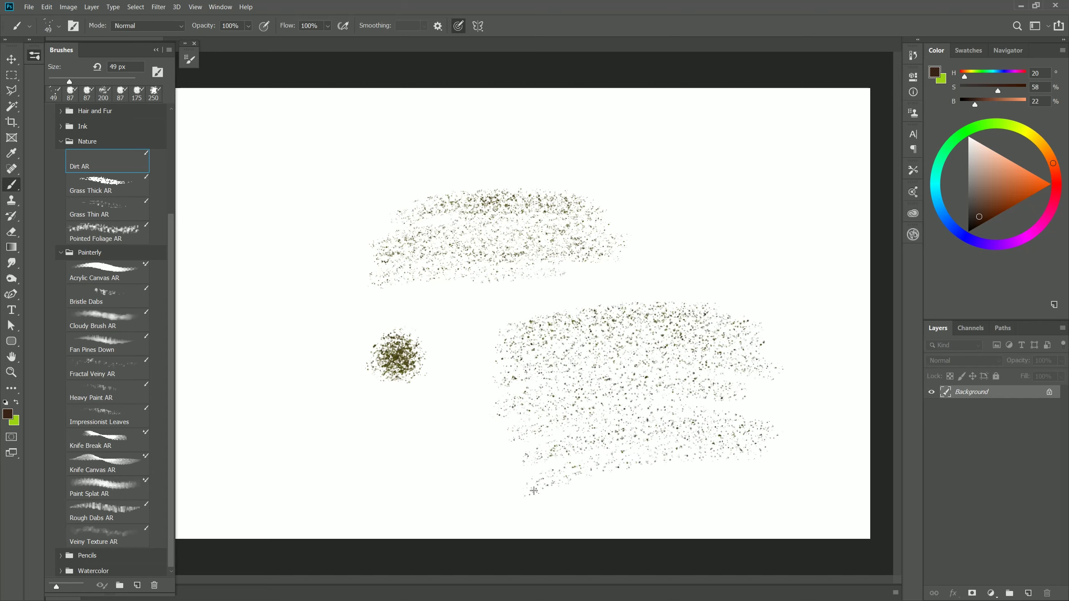
{"action": "mouse_move", "coordinate": [491, 361]}
{"action": "left_mouse_down"}
{"action": "mouse_move", "coordinate": [635, 350]}
{"action": "mouse_move", "coordinate": [715, 395]}
{"action": "mouse_move", "coordinate": [715, 455]}
{"action": "mouse_move", "coordinate": [772, 489]}
{"action": "mouse_move", "coordinate": [694, 379]}
{"action": "mouse_move", "coordinate": [610, 375]}
{"action": "mouse_move", "coordinate": [542, 324]}
{"action": "mouse_move", "coordinate": [639, 343]}
{"action": "mouse_move", "coordinate": [505, 405]}
{"action": "mouse_move", "coordinate": [564, 463]}
{"action": "mouse_move", "coordinate": [732, 379]}
{"action": "mouse_move", "coordinate": [786, 436]}
{"action": "left_mouse_up"}
Step: Fill the canvas with the dark brown foreground colour and set a lighter brown (H 20, S 58, B 48) for painting dirt
{"action": "key", "text": "shift+F5"}
{"action": "key", "text": "Return"}
{"action": "left_click", "coordinate": [990, 199]}
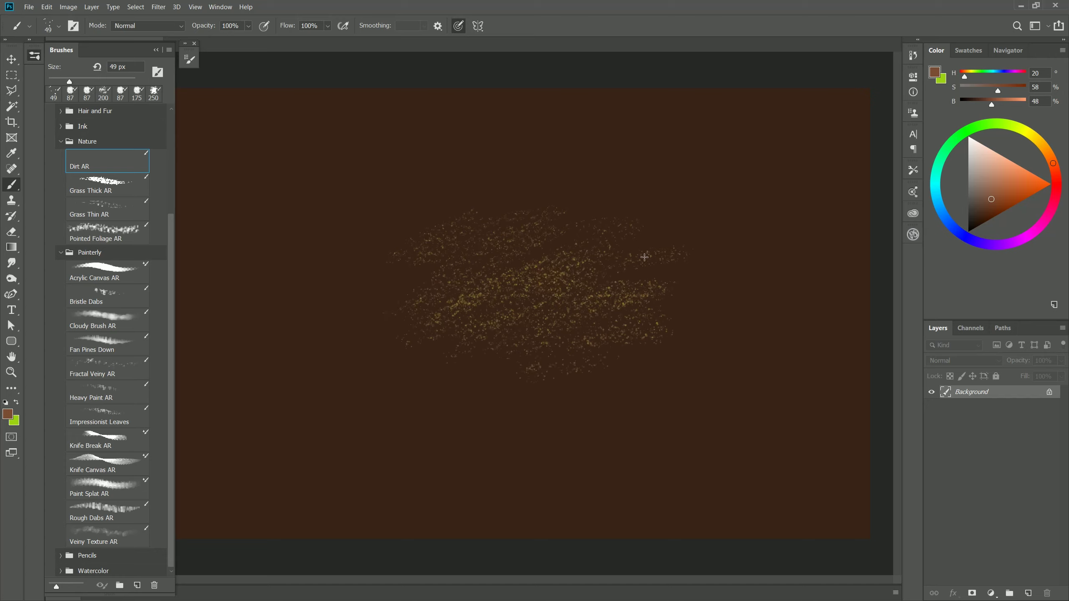
Step: Try a larger texture scale and 8% on the Dirt AR brush, painting a test patch with each
{"action": "left_click", "coordinate": [190, 60]}
{"action": "left_click", "coordinate": [246, 134]}
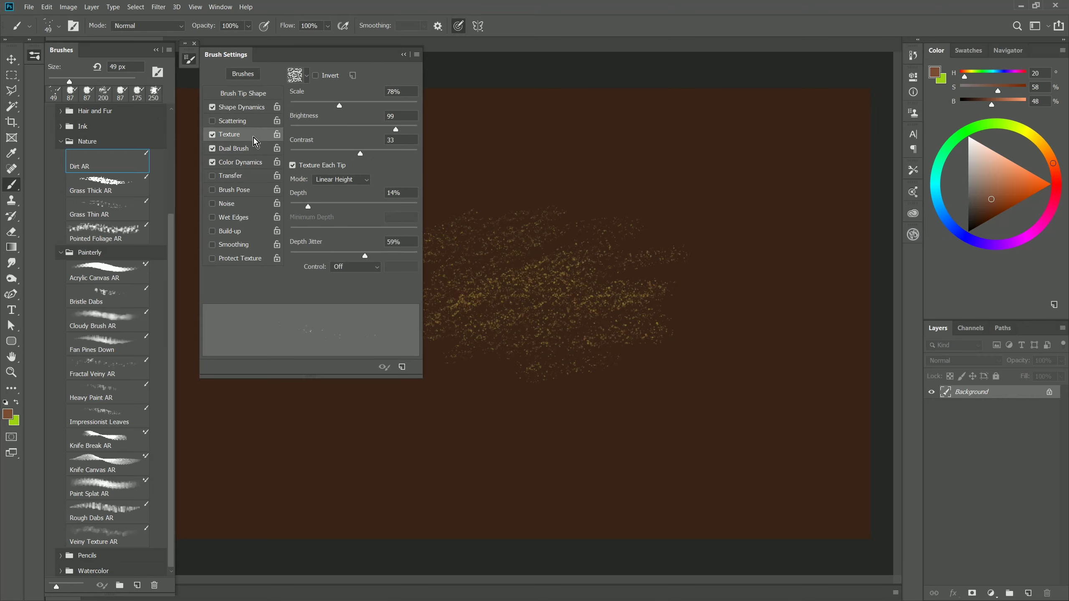
{"action": "left_click_drag", "start_coordinate": [338, 104], "coordinate": [376, 106]}
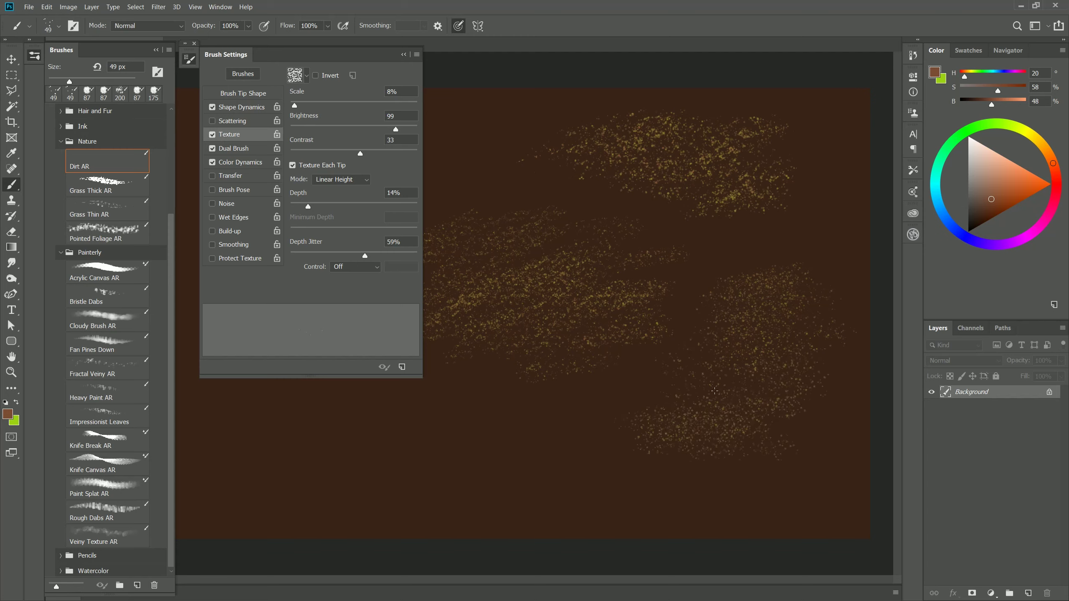
Step: Replace the available brush texture patterns with the Rock Patterns set
{"action": "left_click", "coordinate": [307, 76]}
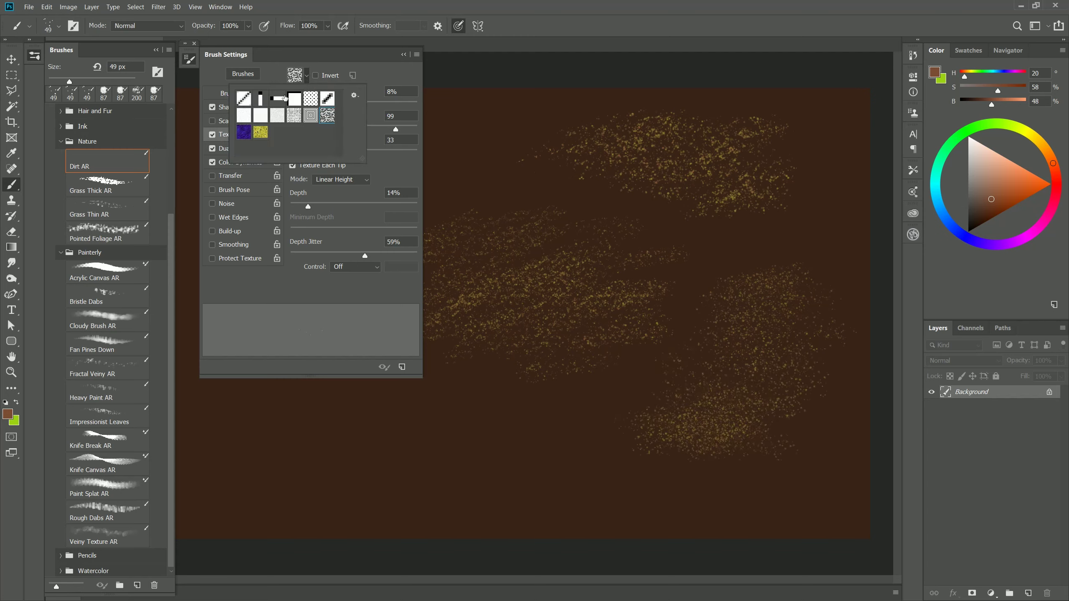
{"action": "left_click", "coordinate": [355, 96]}
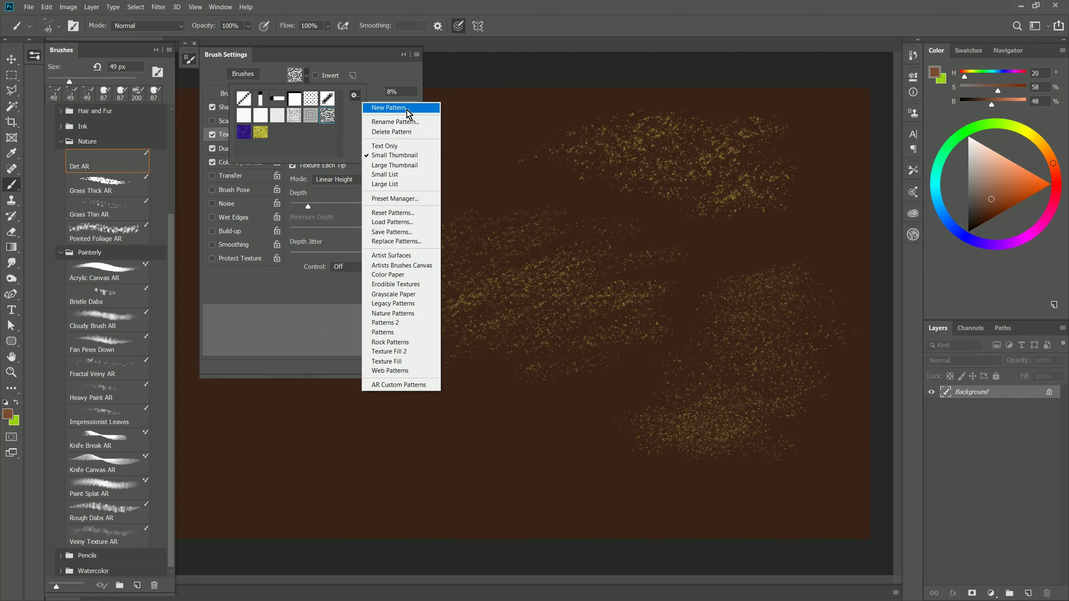
{"action": "left_click", "coordinate": [407, 343]}
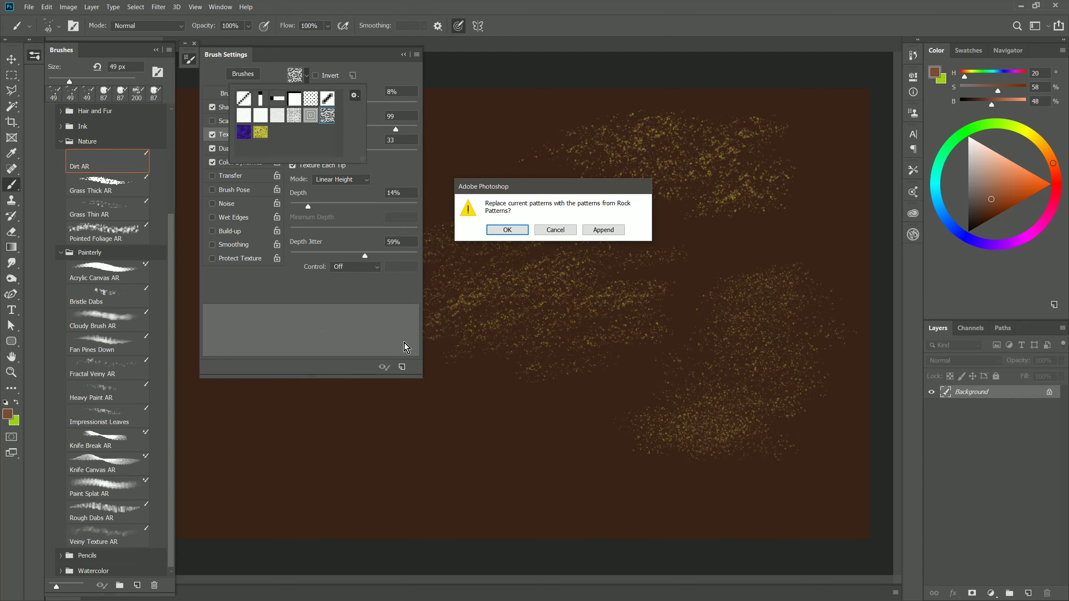
{"action": "left_click", "coordinate": [509, 231]}
Step: Choose the red rock pattern as the brush texture and paint dirt specks across the lower-left part of the canvas
{"action": "left_click", "coordinate": [310, 98]}
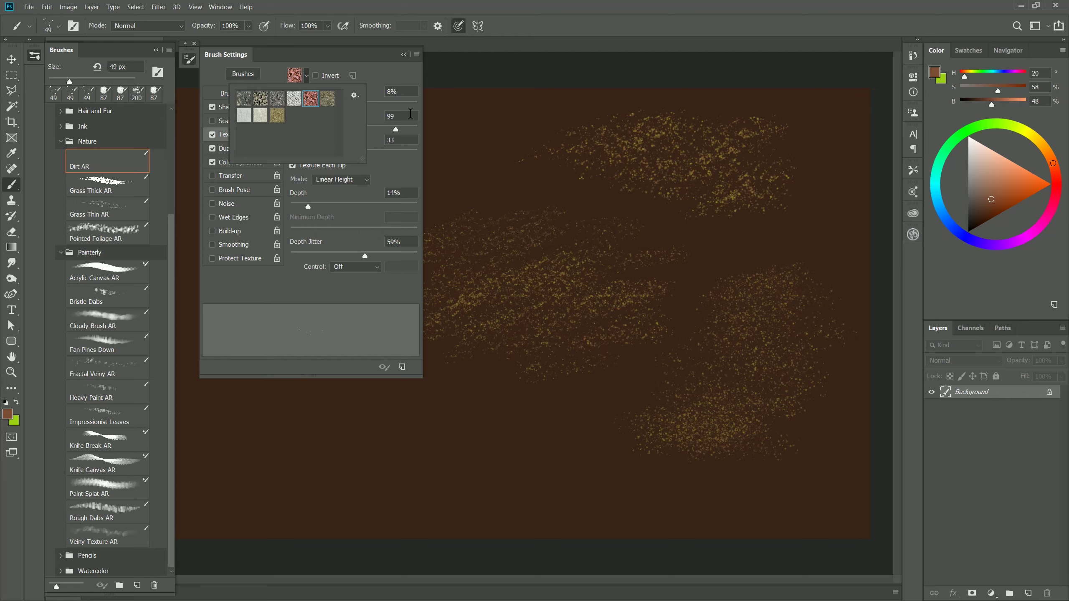
{"action": "mouse_move", "coordinate": [256, 467]}
{"action": "left_mouse_down"}
{"action": "mouse_move", "coordinate": [295, 434]}
{"action": "mouse_move", "coordinate": [378, 402]}
{"action": "left_mouse_up"}
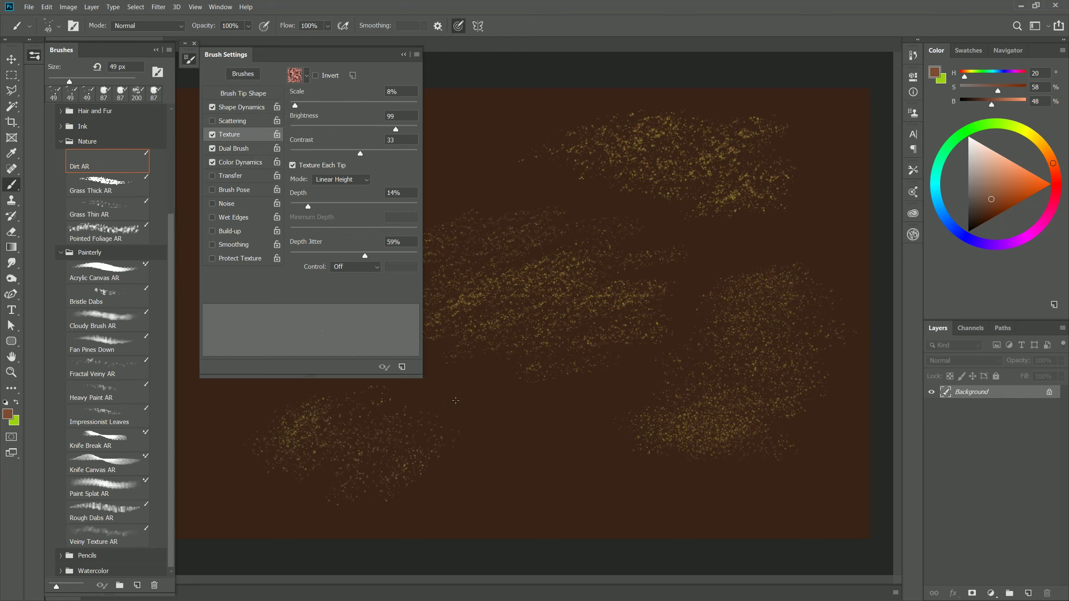
{"action": "mouse_move", "coordinate": [456, 400]}
{"action": "left_mouse_down"}
{"action": "mouse_move", "coordinate": [467, 421]}
{"action": "mouse_move", "coordinate": [441, 482]}
{"action": "left_mouse_up"}
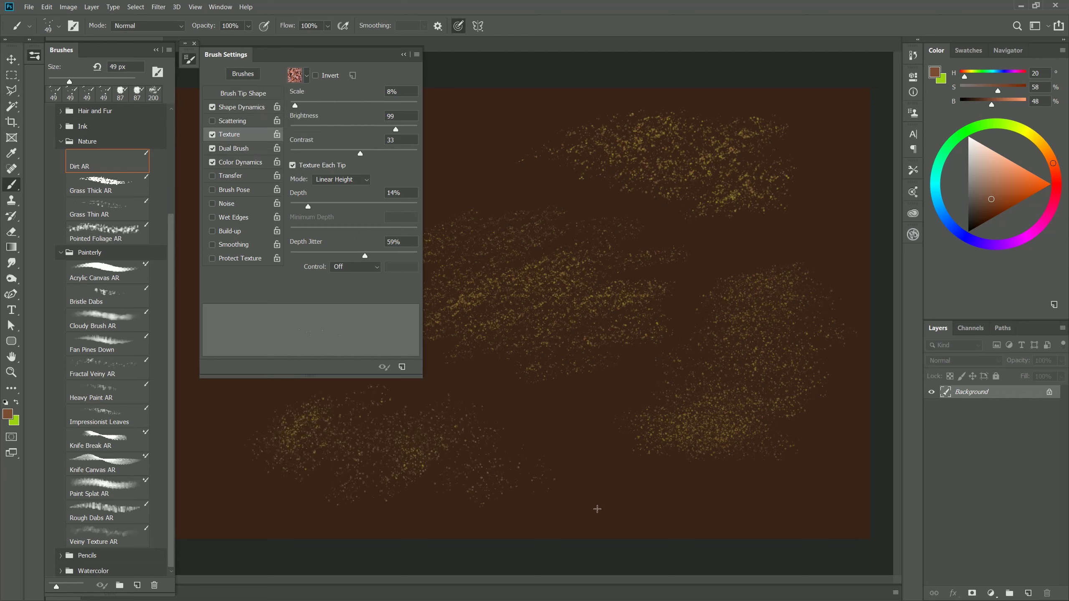